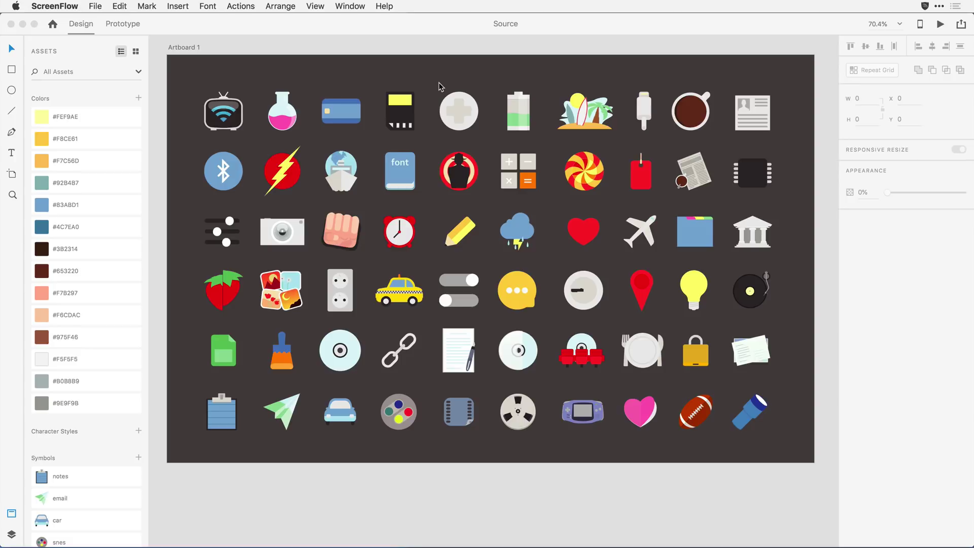
# Bring the Adobe XD Source document with its icon grid into focus
pyautogui.click(158, 232)
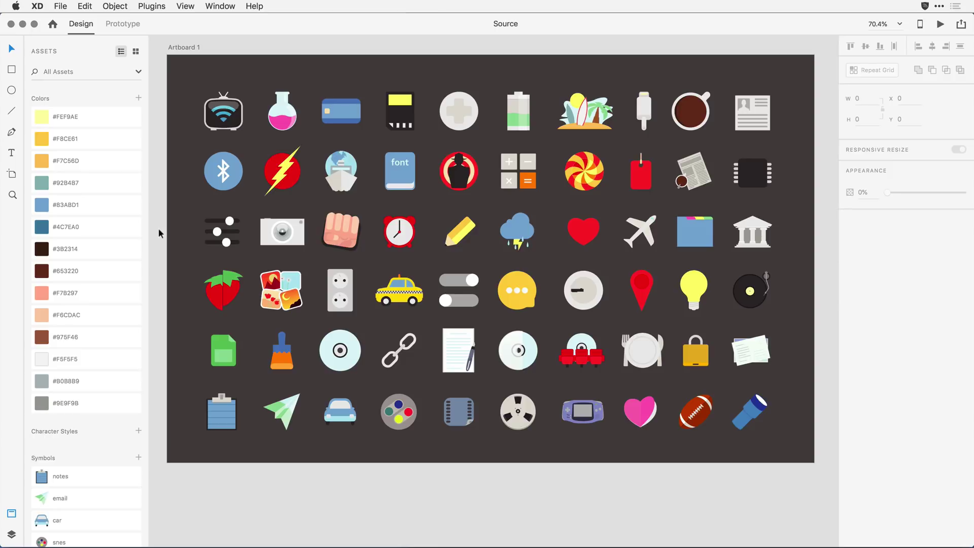
pyautogui.scroll(-5, 104, 349)
pyautogui.scroll(-4, 103, 348)
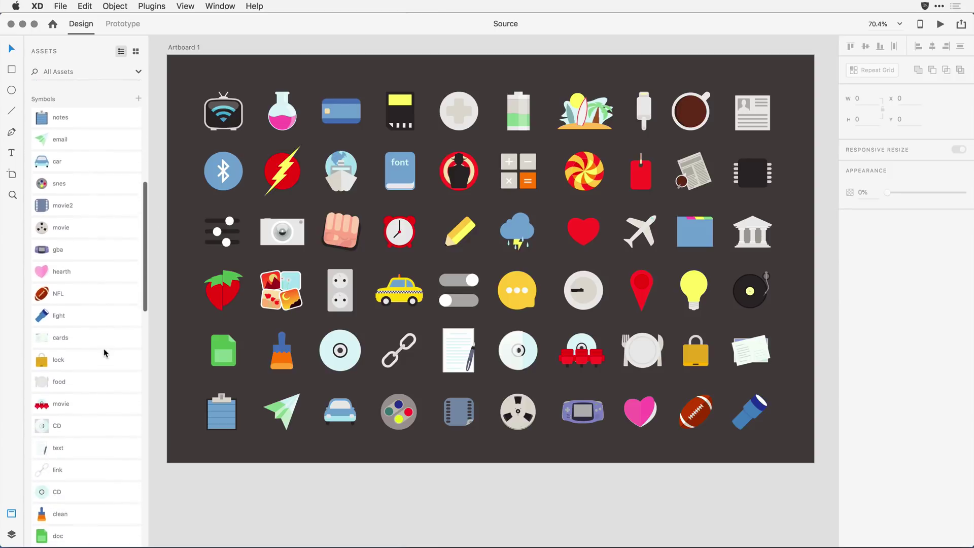
pyautogui.scroll(9, 104, 348)
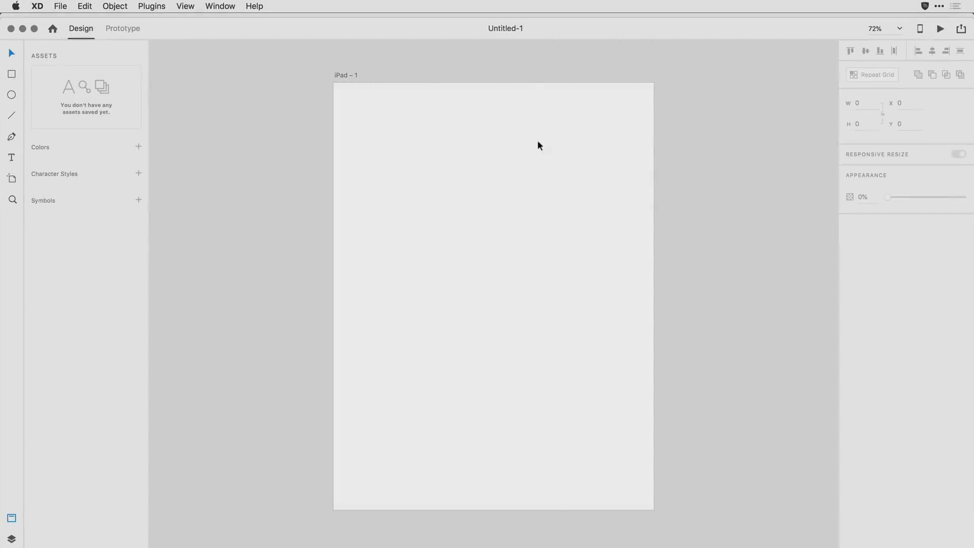
# Hide the new iPad document's side panel, narrow its window and move it to the right
pyautogui.press('super+y')
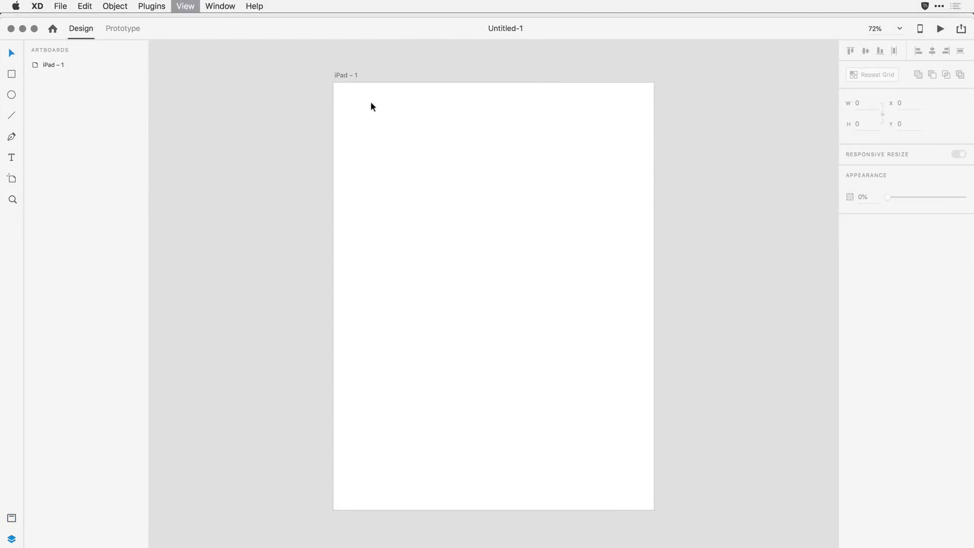
pyautogui.press('super+y')
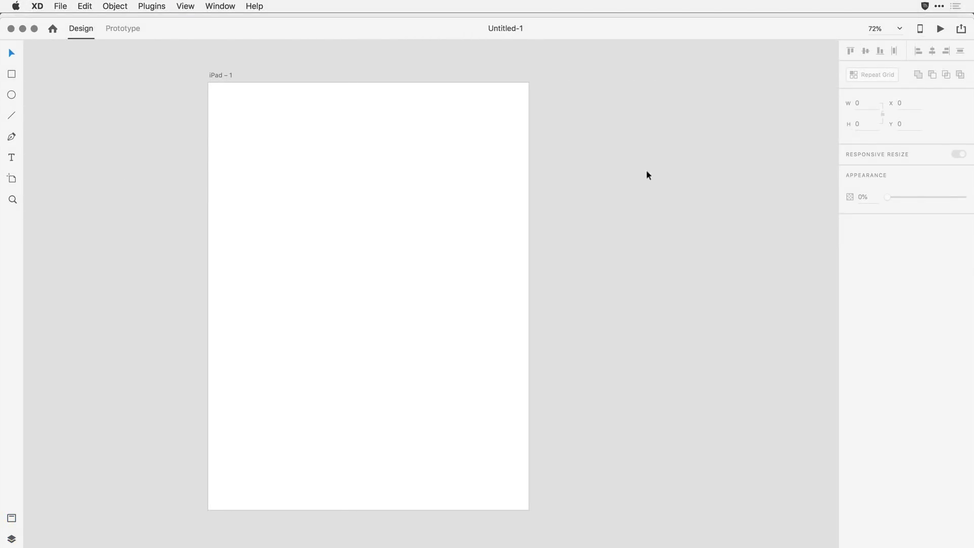
pyautogui.moveTo(971, 177); pyautogui.dragTo(510, 212)
pyautogui.moveTo(230, 29); pyautogui.dragTo(672, 4)
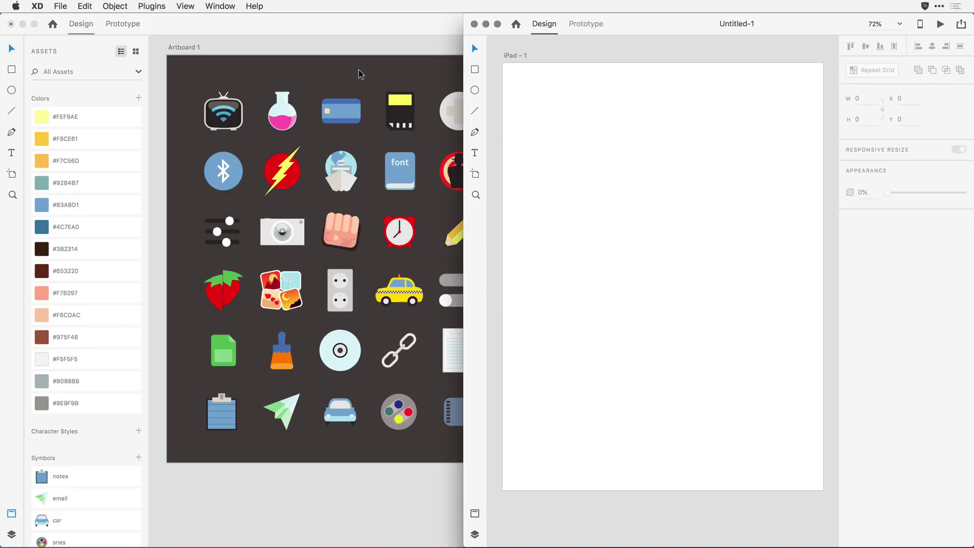
# Copy the TV icon symbol from the Source document
pyautogui.press('super+w')
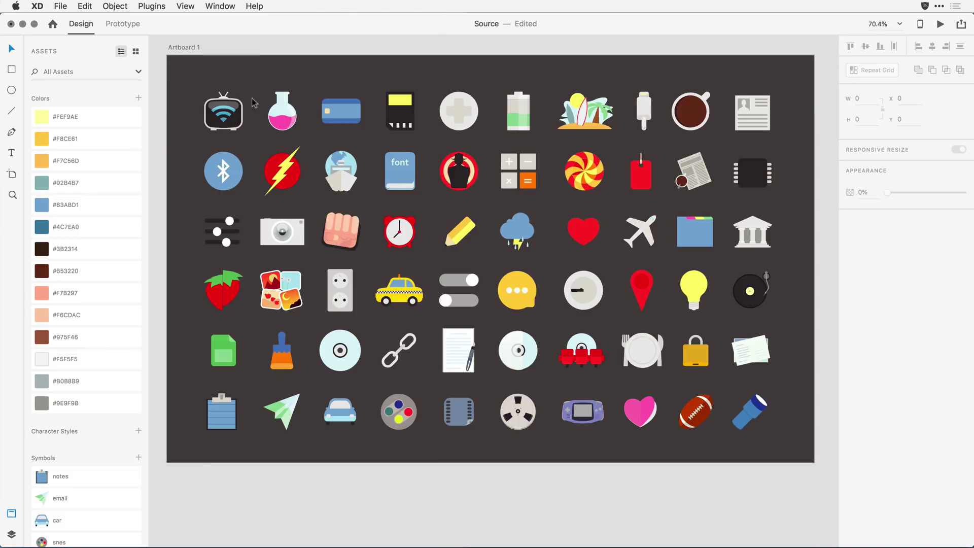
pyautogui.click(223, 117)
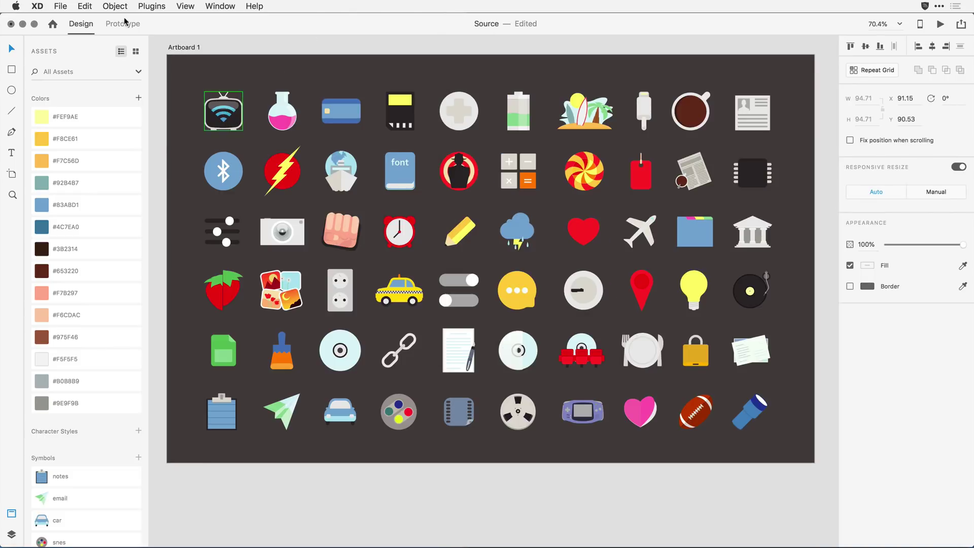
pyautogui.click(86, 6)
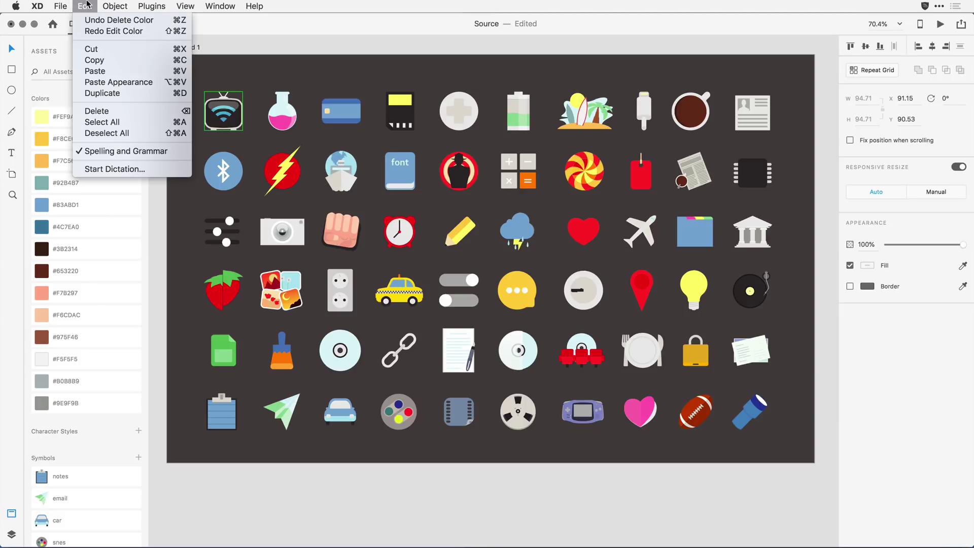
pyautogui.click(88, 67)
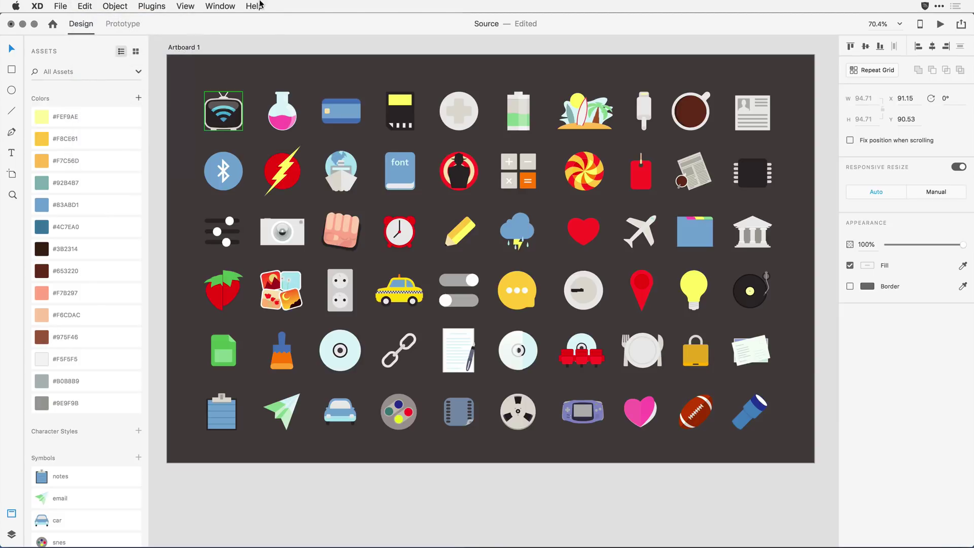
# Paste the TV icon onto Untitled-1's iPad – 1 artboard, then return to Source
pyautogui.click(229, 6)
pyautogui.click(241, 107)
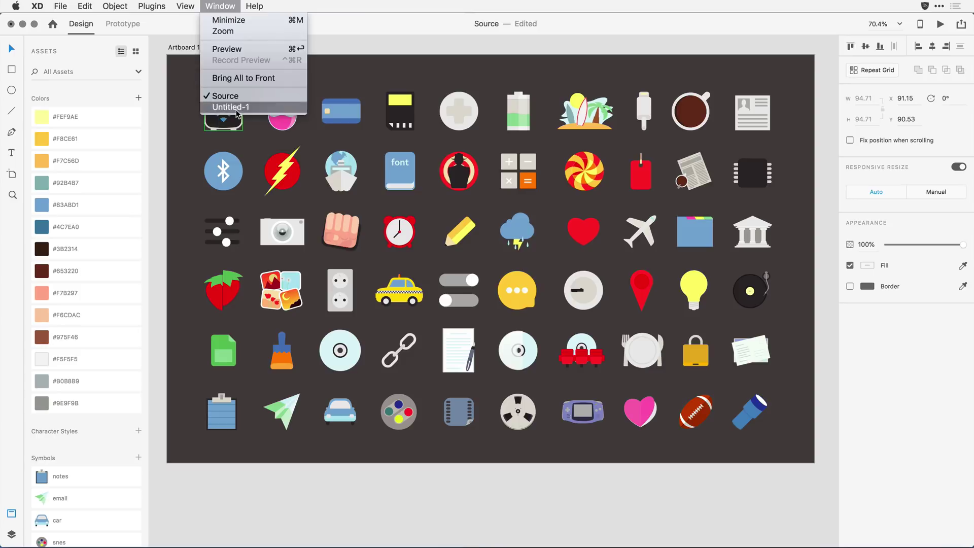
pyautogui.click(533, 87)
pyautogui.click(85, 7)
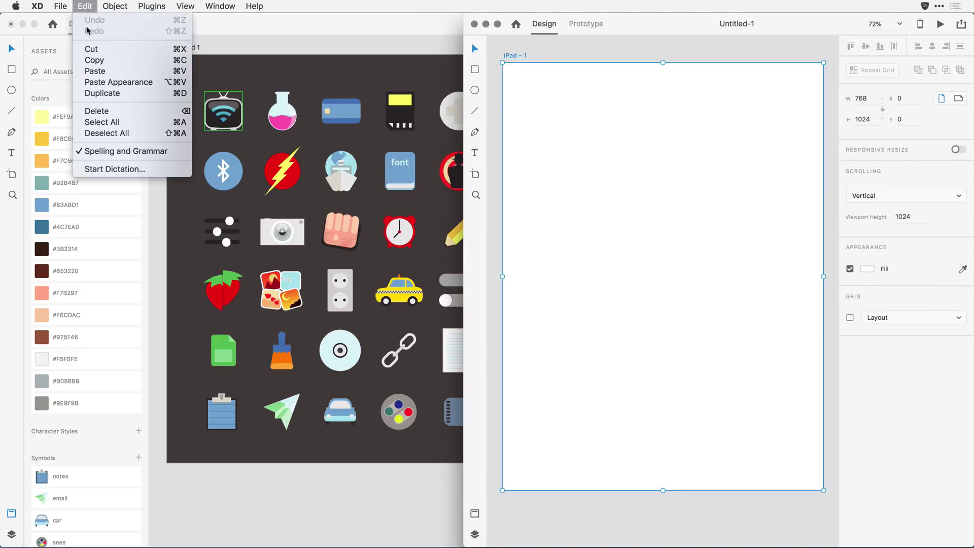
pyautogui.click(98, 71)
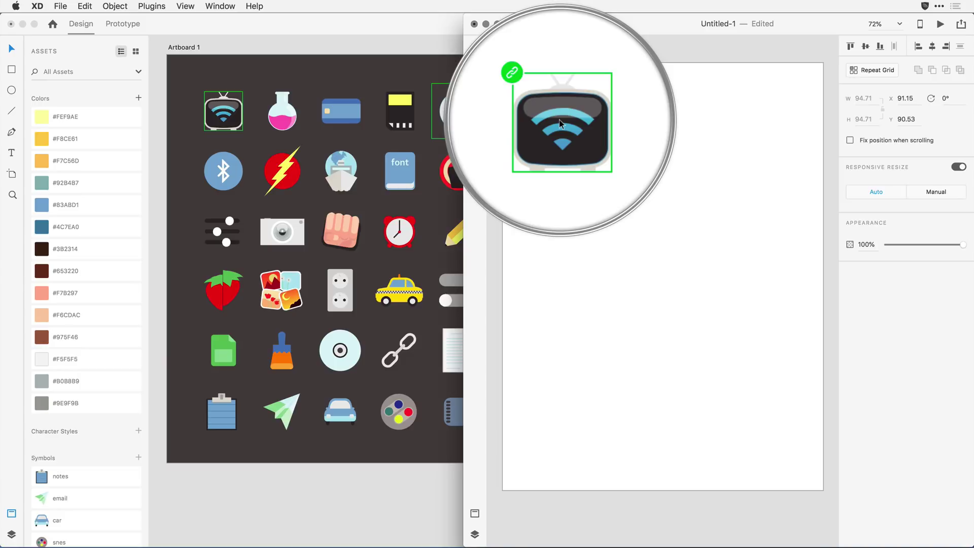
pyautogui.click(339, 75)
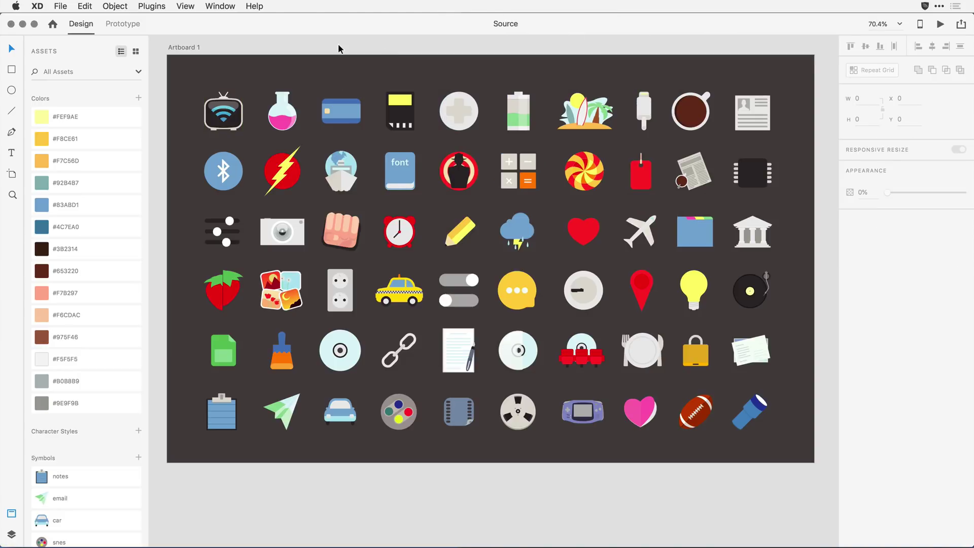
# Copy the flask, card, SD card and second-row icons onto the iPad artboard, then deselect them in Source
pyautogui.moveTo(262, 72); pyautogui.dragTo(412, 133)
pyautogui.moveTo(188, 144); pyautogui.dragTo(439, 204)
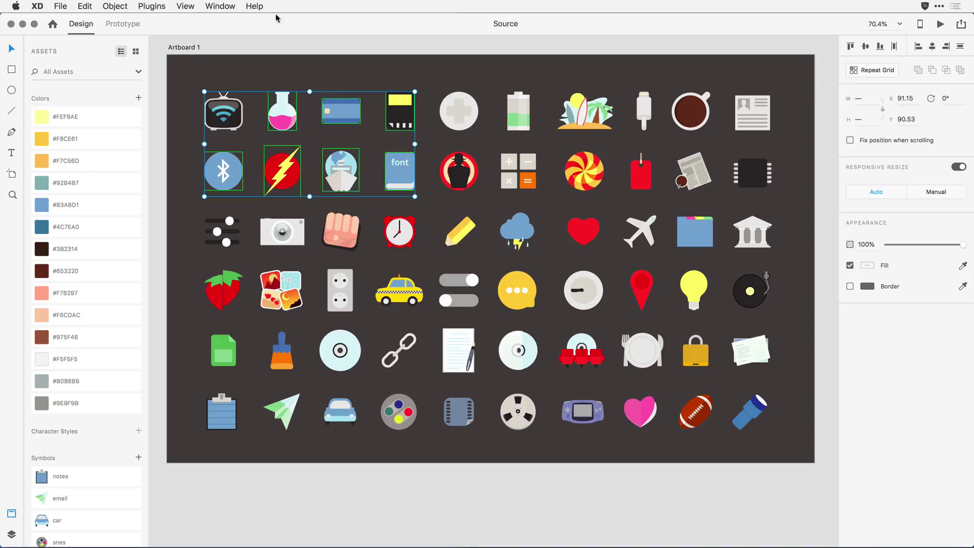
pyautogui.click(222, 7)
pyautogui.click(231, 107)
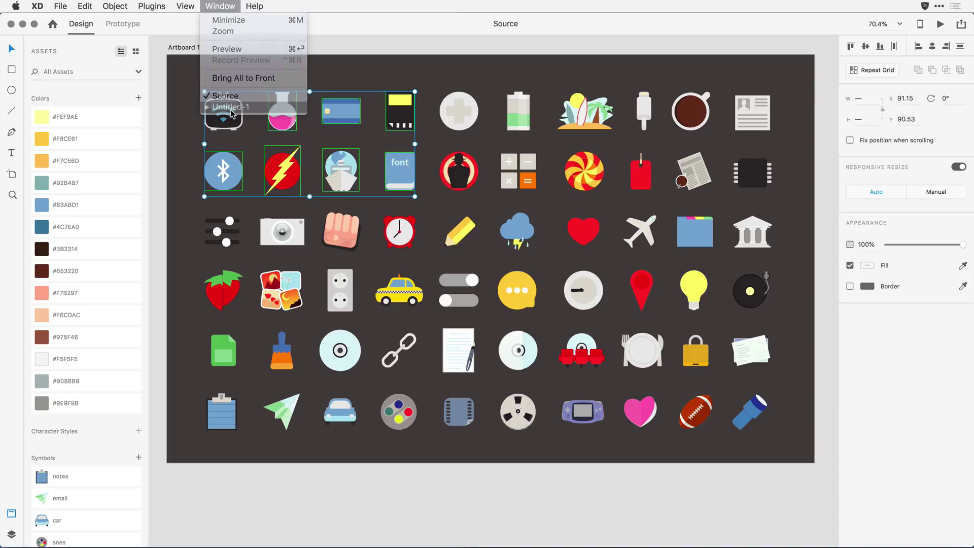
pyautogui.moveTo(231, 114); pyautogui.dragTo(617, 120)
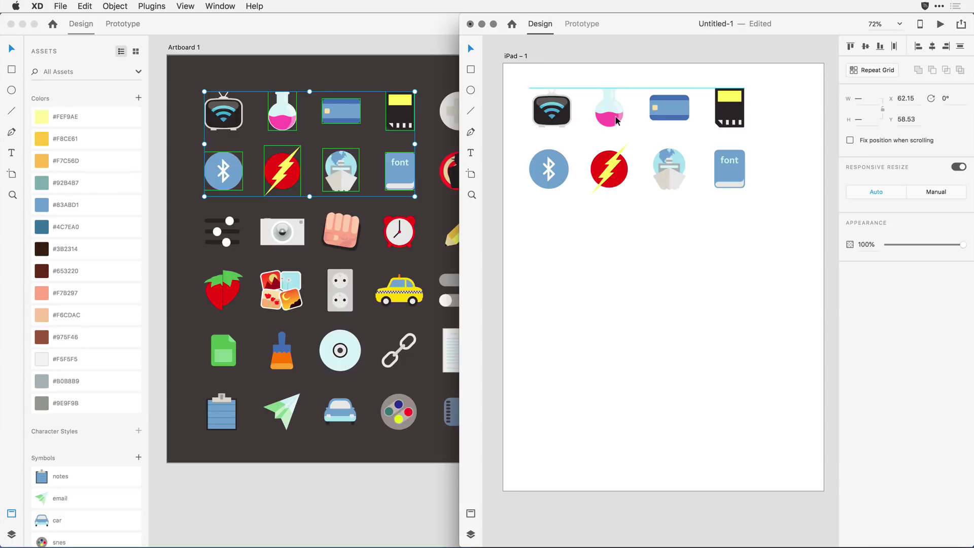
pyautogui.click(630, 231)
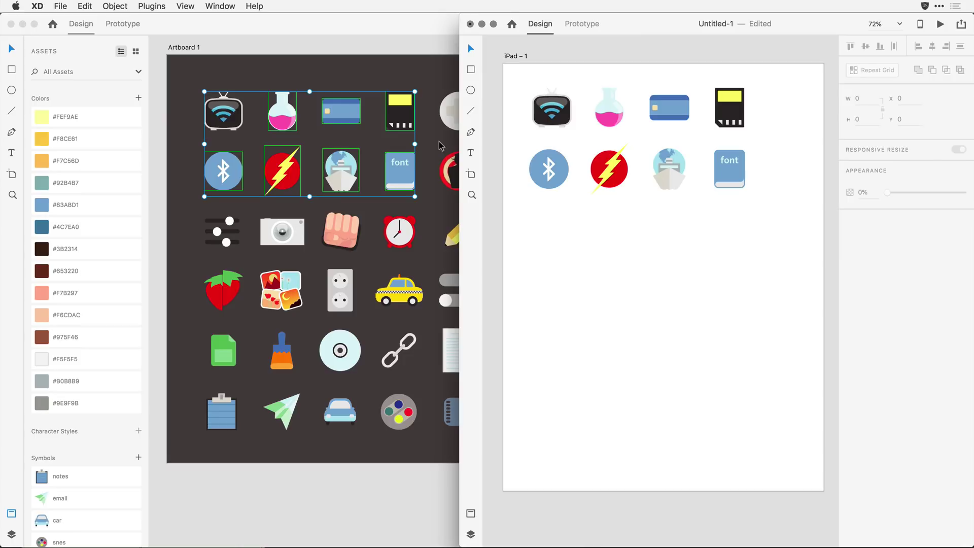
pyautogui.click(390, 49)
pyautogui.click(391, 49)
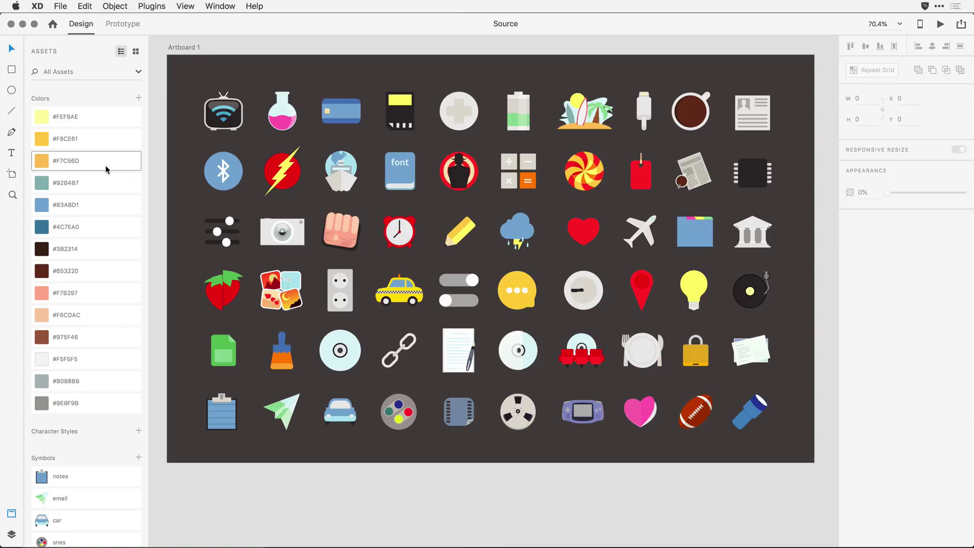
# Change the #83ABD1 colour swatch to purple #D183C8
pyautogui.rightClick(43, 208)
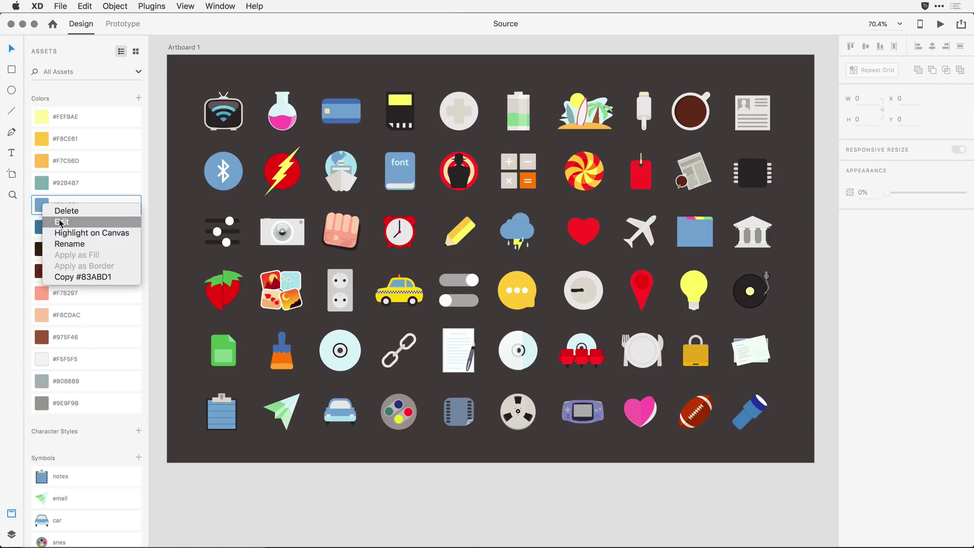
pyautogui.click(60, 222)
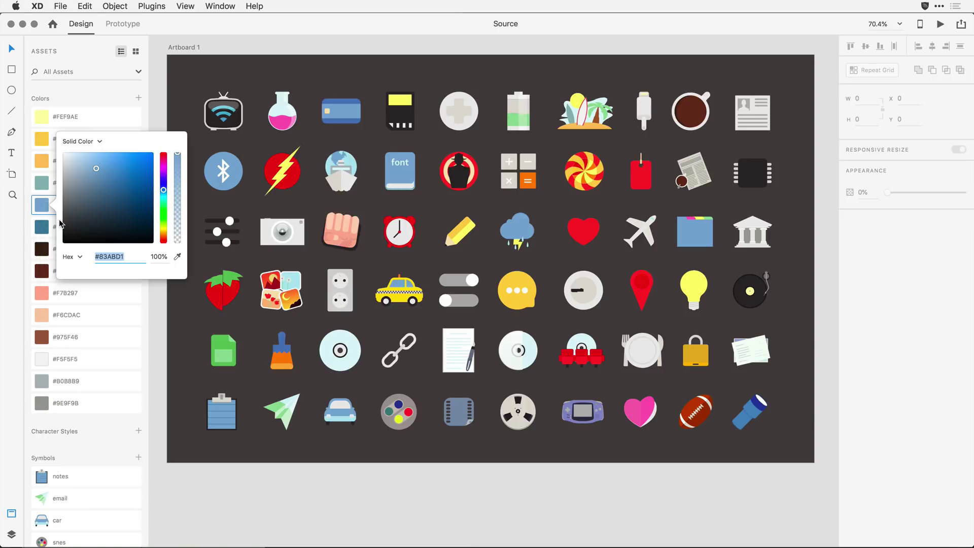
pyautogui.click(163, 166)
pyautogui.click(233, 50)
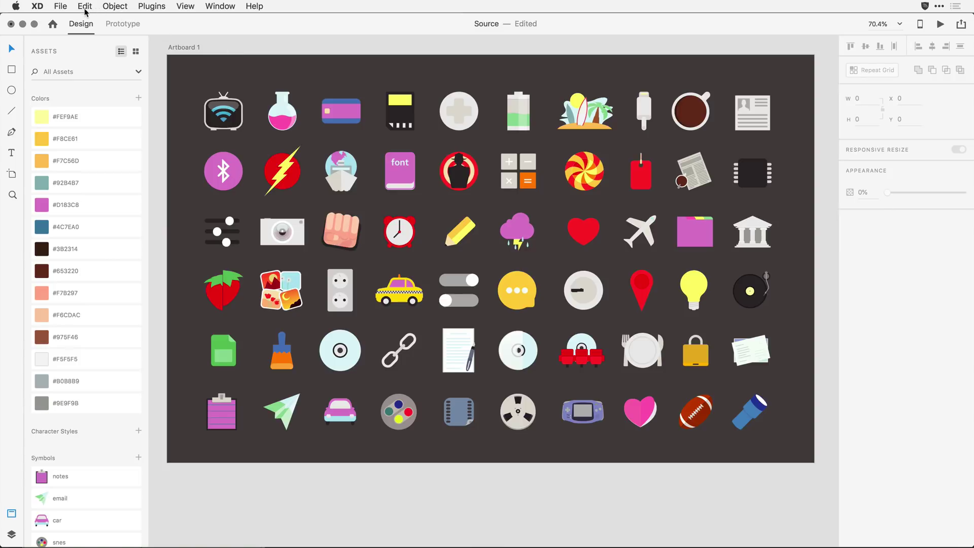
# Save the Source document
pyautogui.click(61, 6)
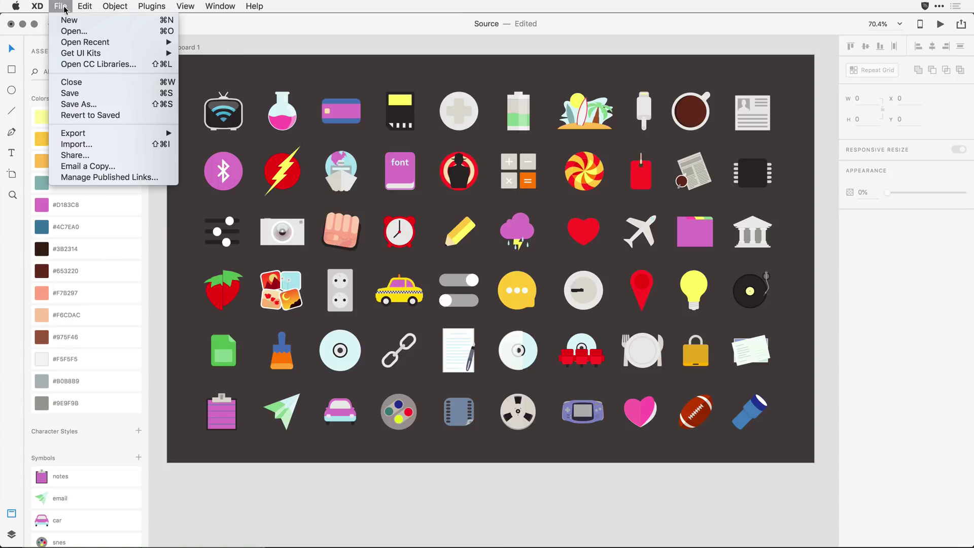
pyautogui.click(84, 93)
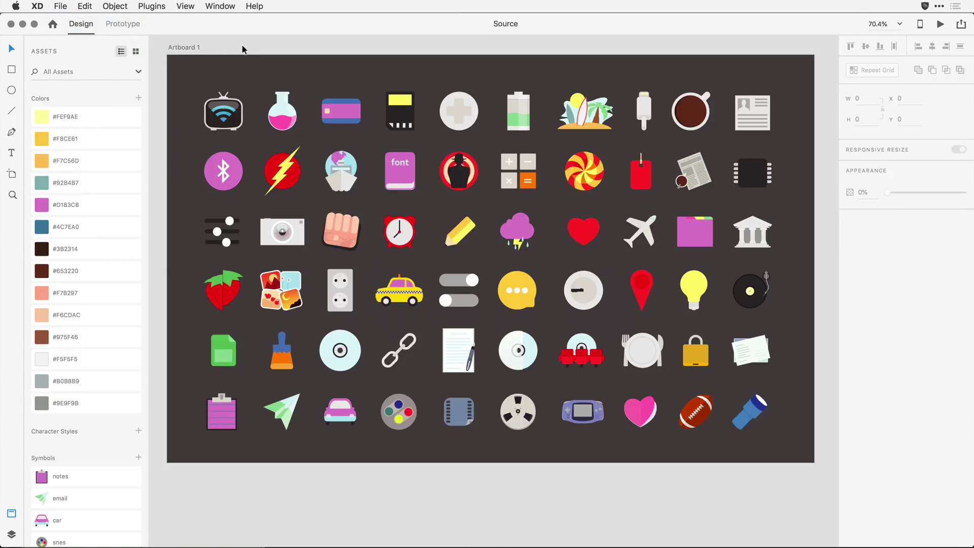
pyautogui.click(222, 6)
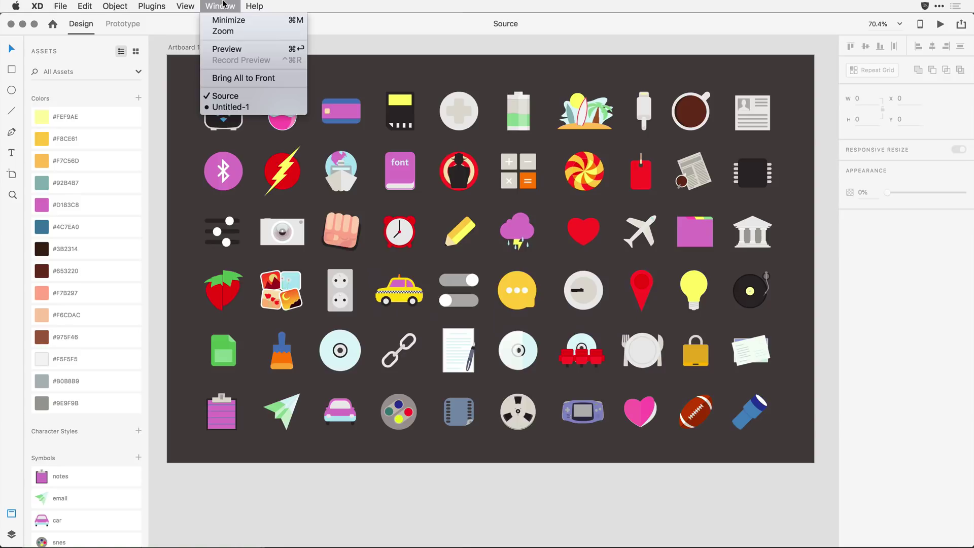
# Bring Untitled-1 forward, widen it to fill the screen, and show its Assets panel
pyautogui.click(237, 107)
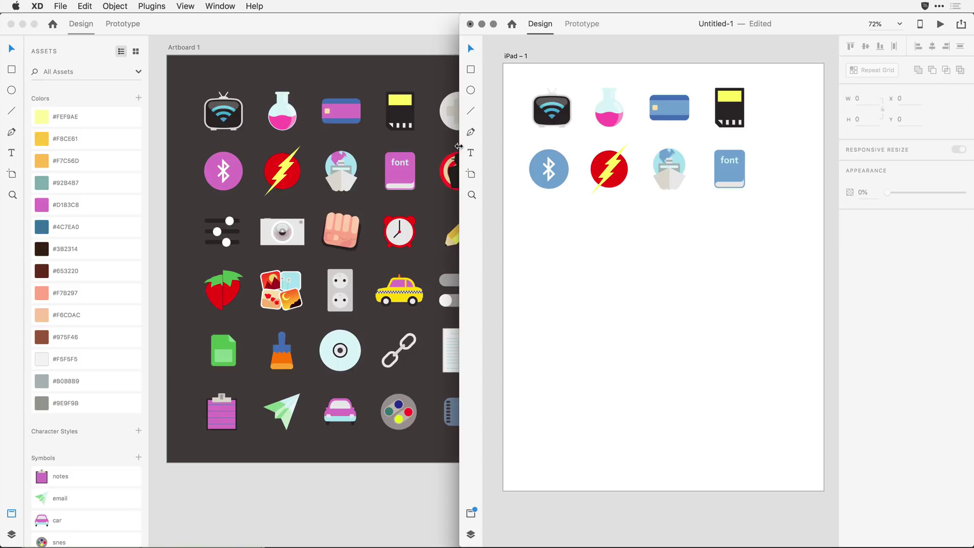
pyautogui.moveTo(459, 146); pyautogui.dragTo(1, 135)
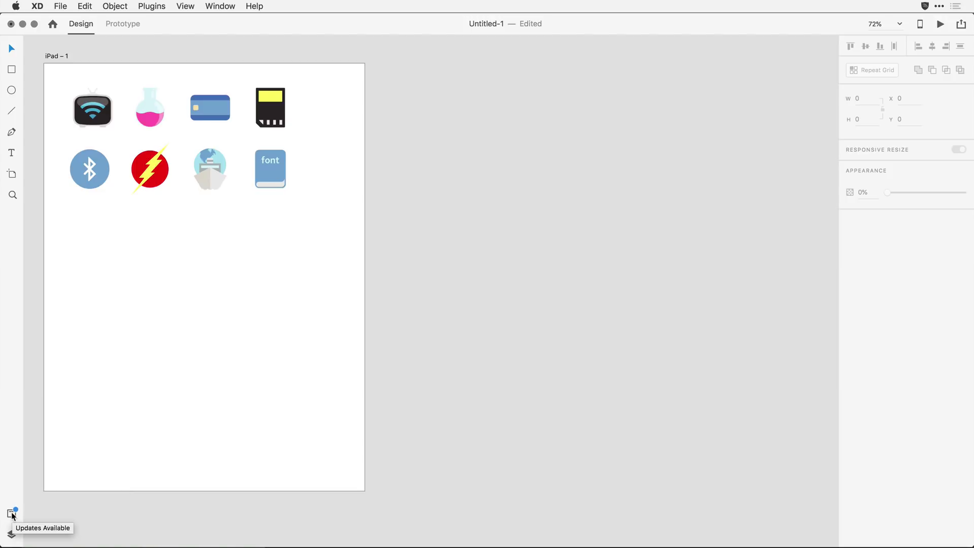
pyautogui.click(12, 514)
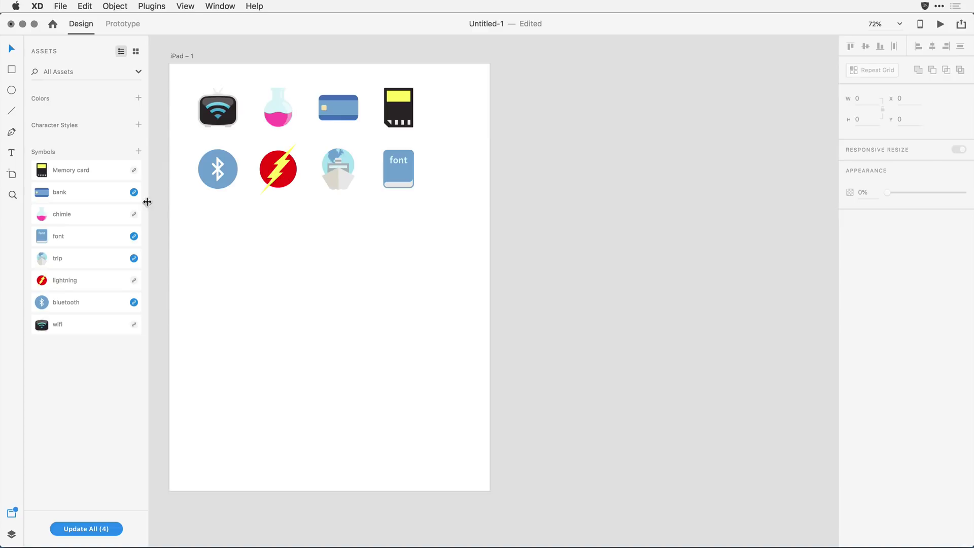
# Update the bank and font symbols, undo Update All, and make trip a local symbol
pyautogui.moveTo(136, 198)
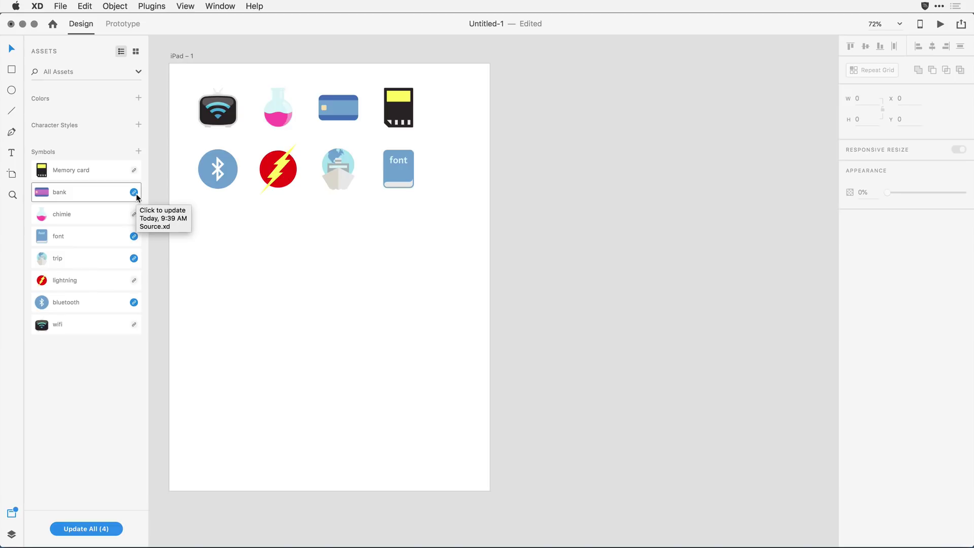
pyautogui.click(135, 194)
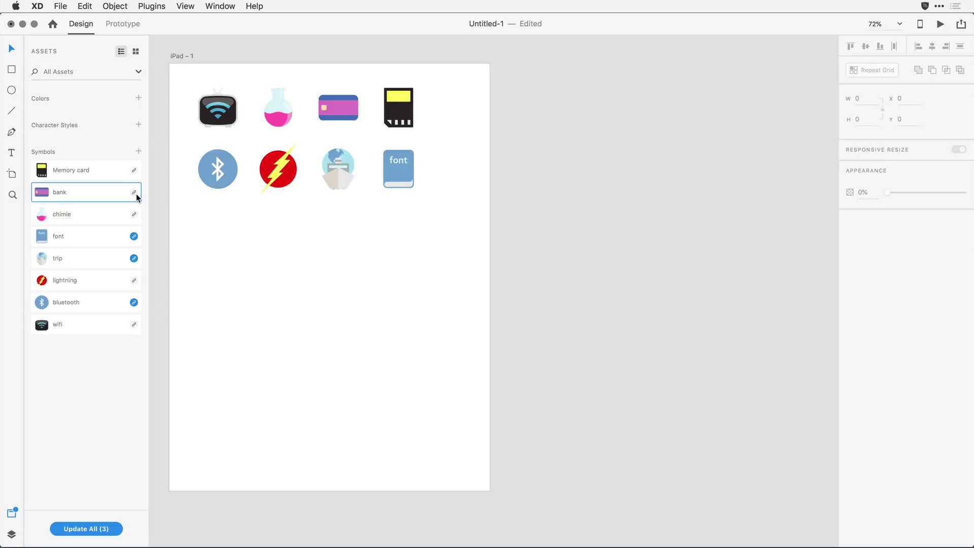
pyautogui.click(135, 238)
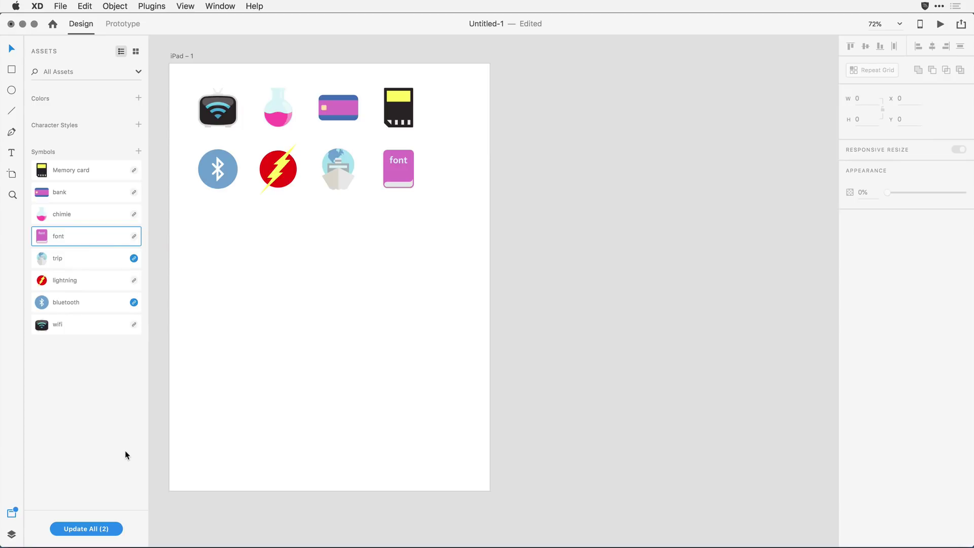
pyautogui.click(115, 530)
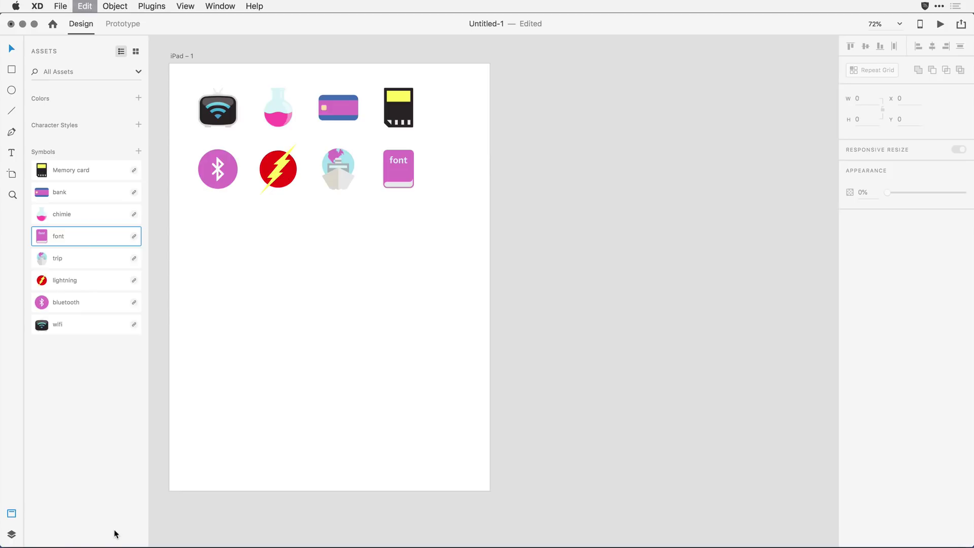
pyautogui.press('super+z')
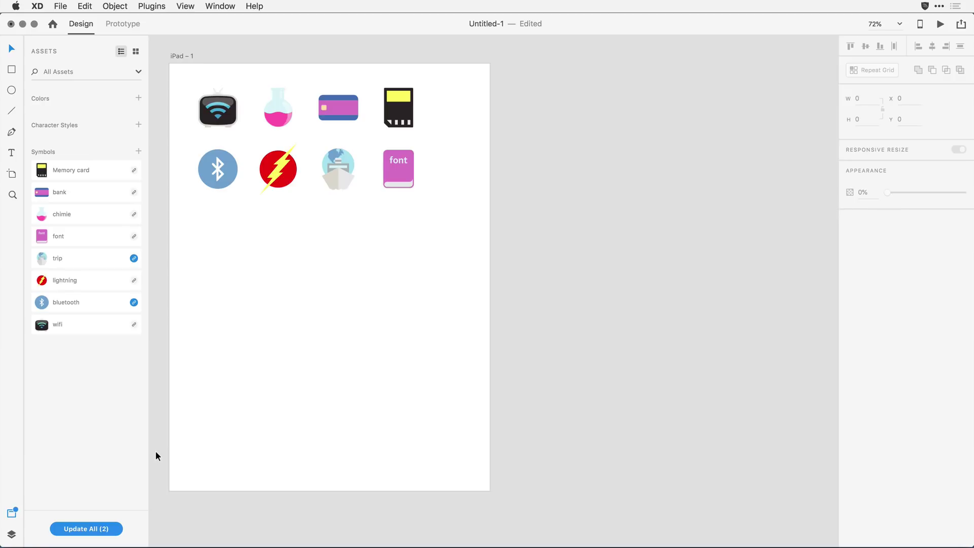
pyautogui.rightClick(99, 261)
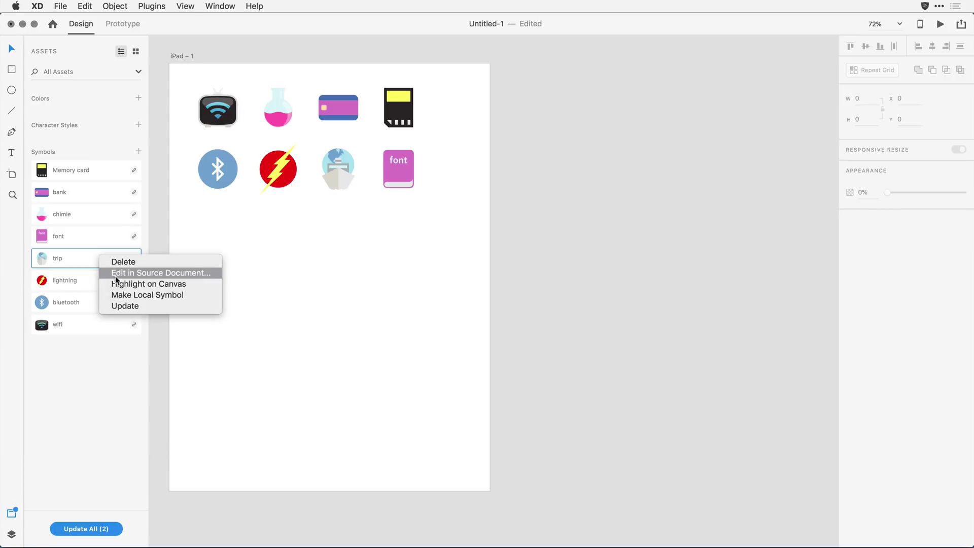
pyautogui.click(139, 295)
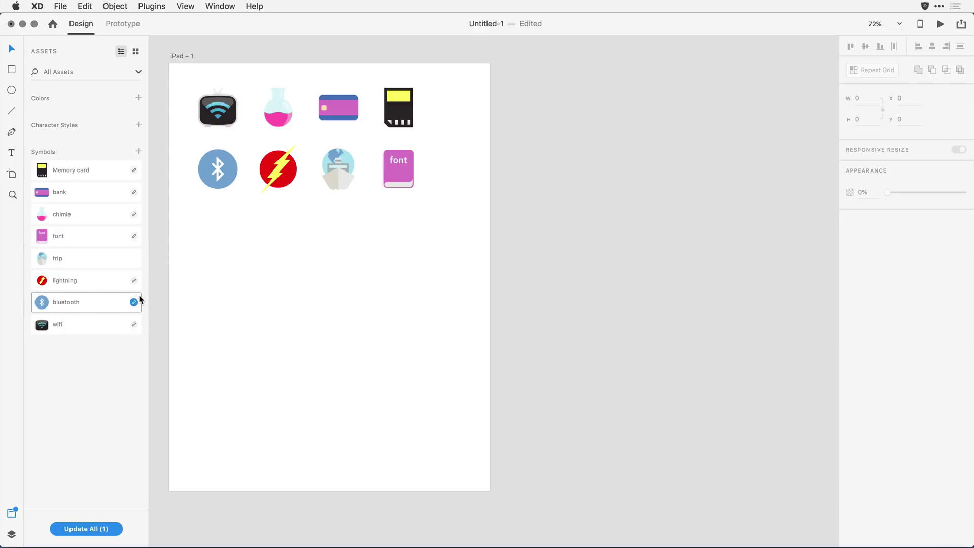